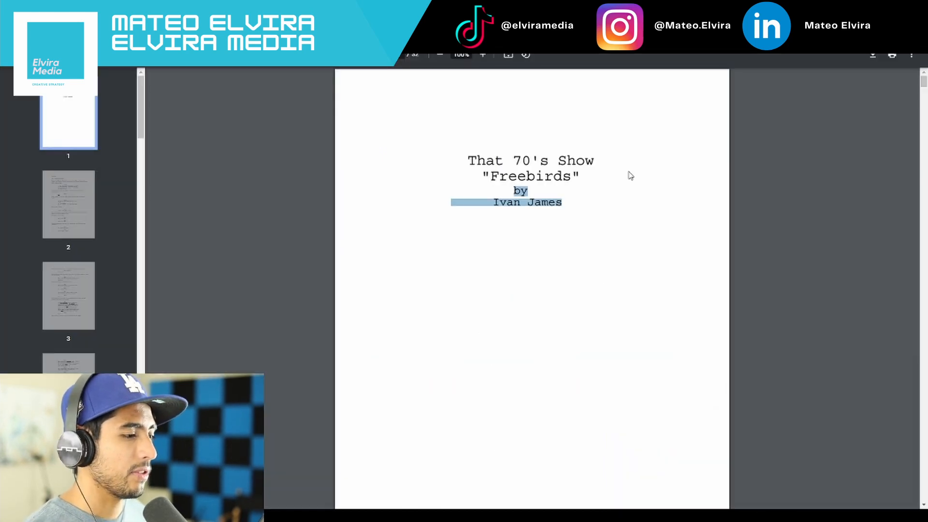
scroll(628, 174, down, 10)
scroll(631, 175, up, 10)
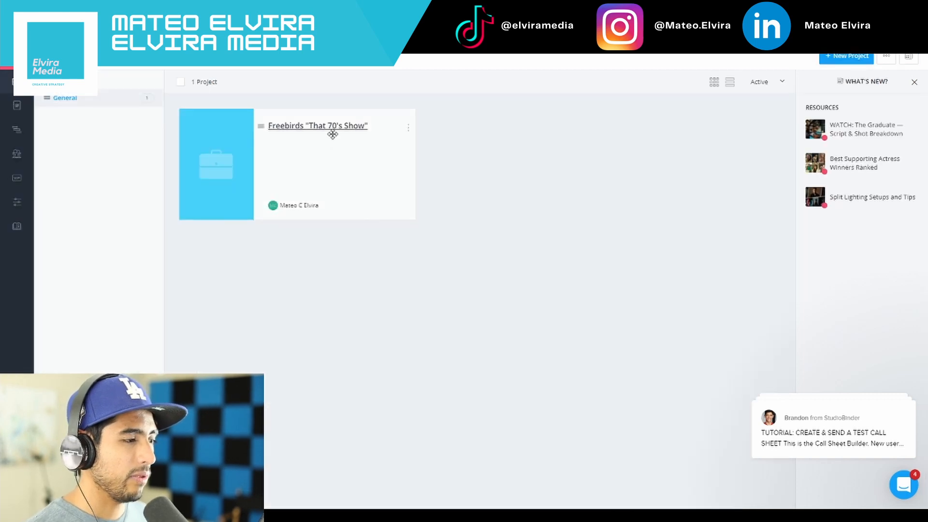
Open the Freebirds "That 70's Show" project and look through the scene list in its breakdowns
click(333, 133)
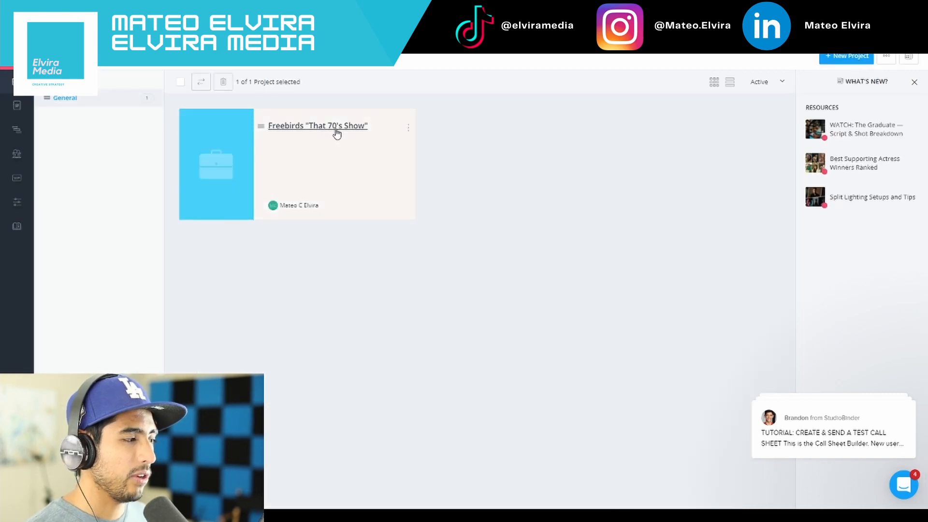
click(336, 130)
scroll(555, 263, down, 5)
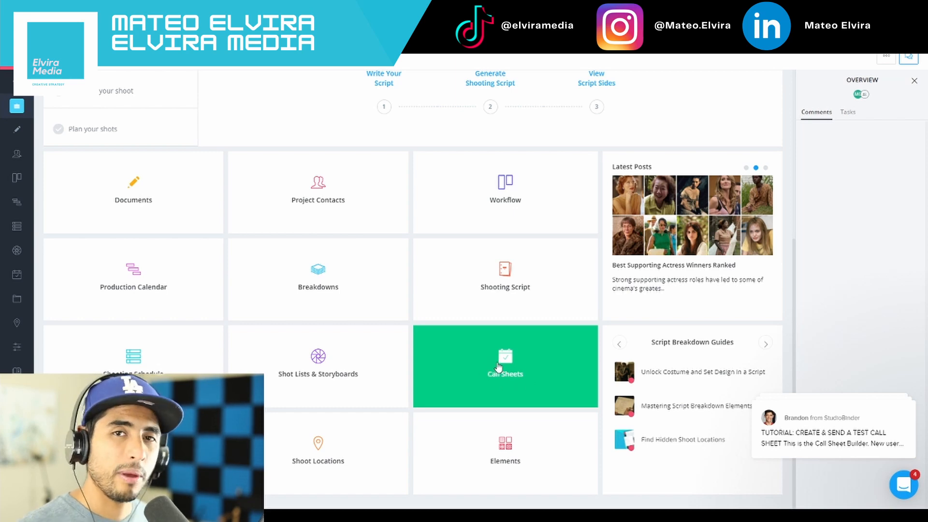
click(398, 309)
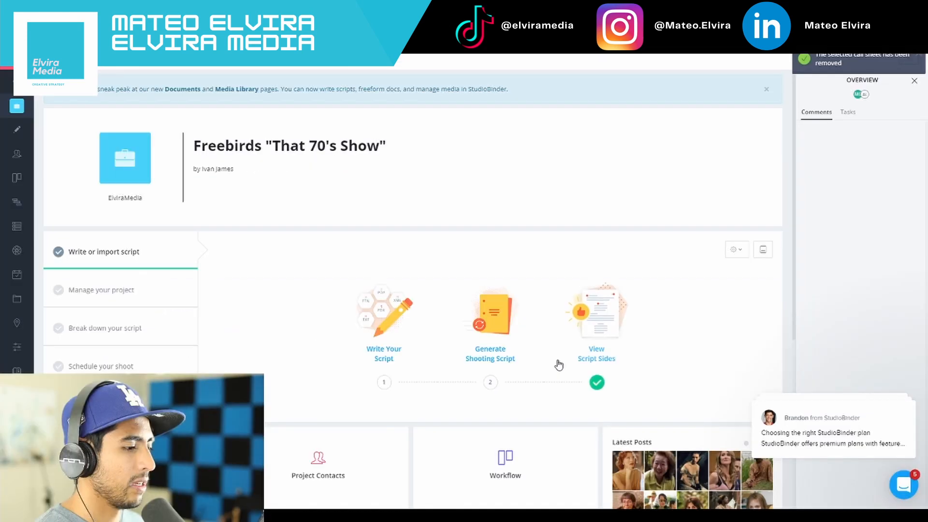
scroll(559, 366, down, 5)
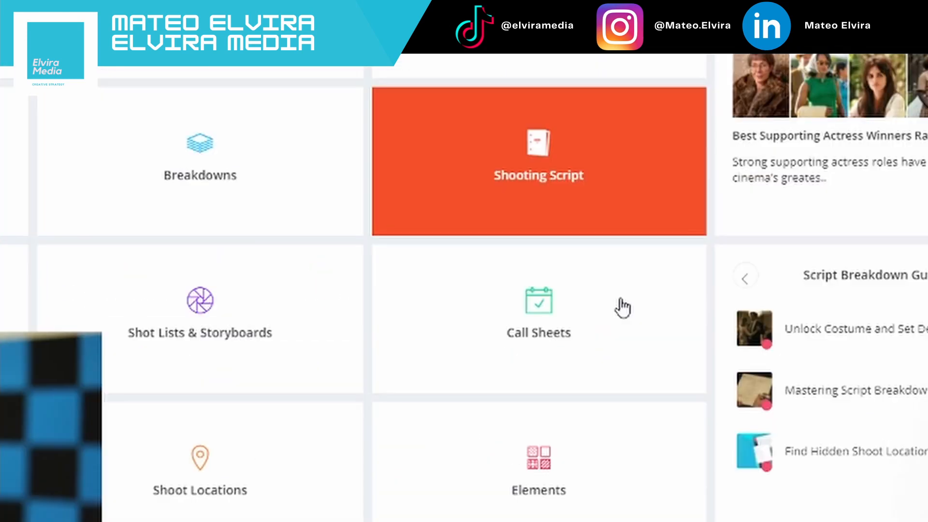
Create a new call sheet in the project and title it "Freebirds"
click(554, 391)
click(243, 235)
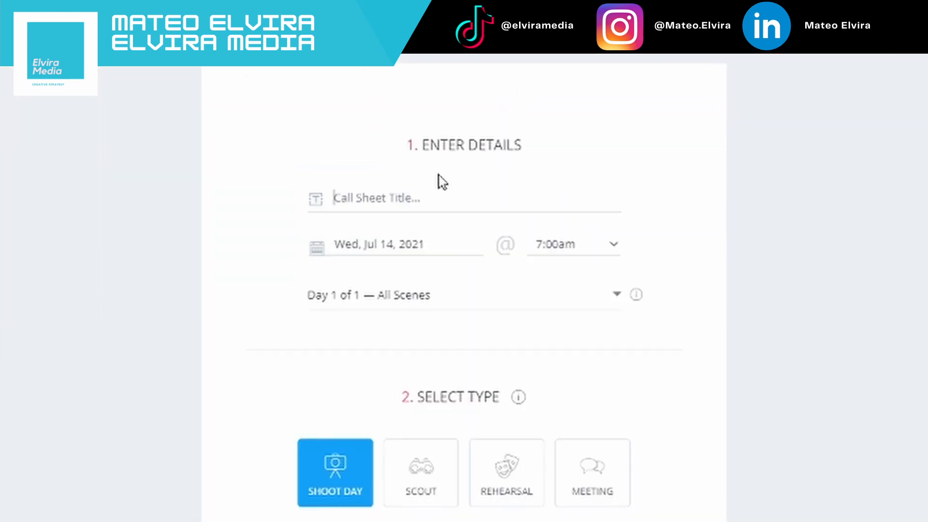
text(Freebird)
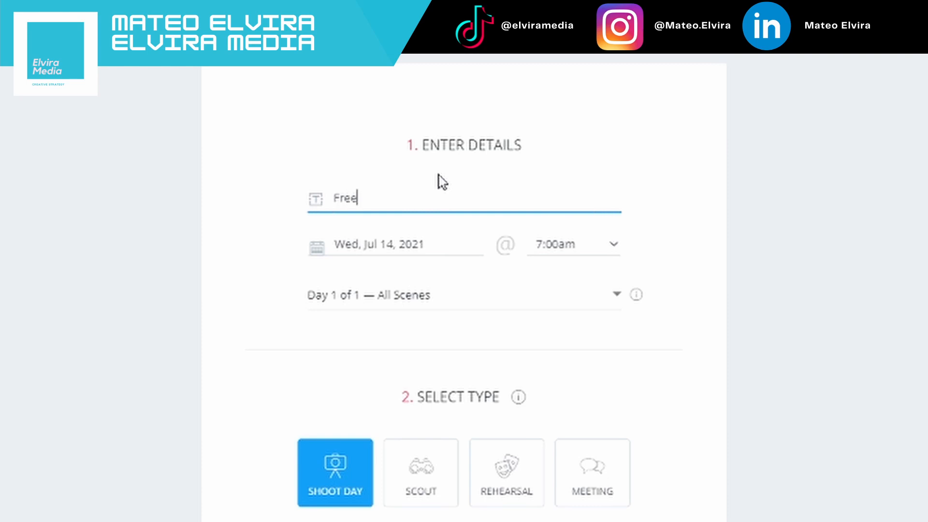
text(s)
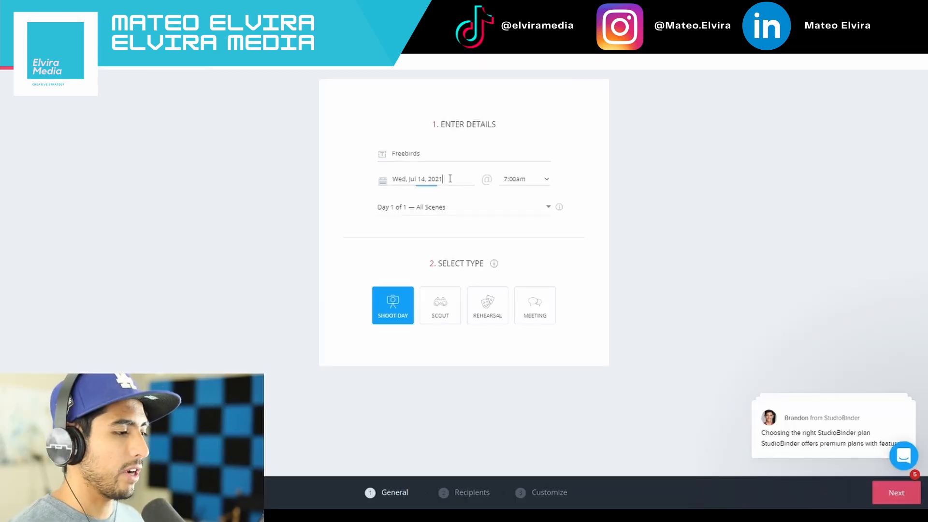
Set the call sheet date to Fri, Jul 30, 2021 and choose the Day 1 of 1 schedule
click(438, 243)
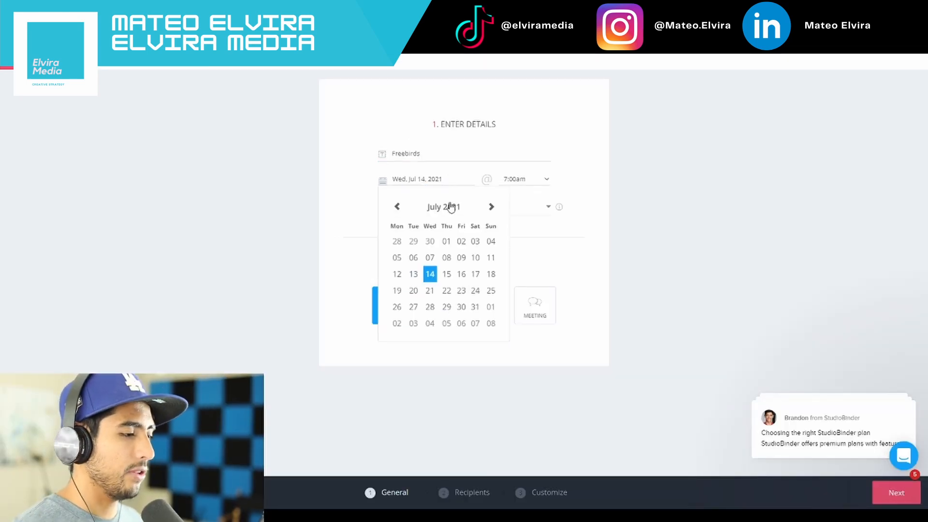
click(474, 307)
click(451, 182)
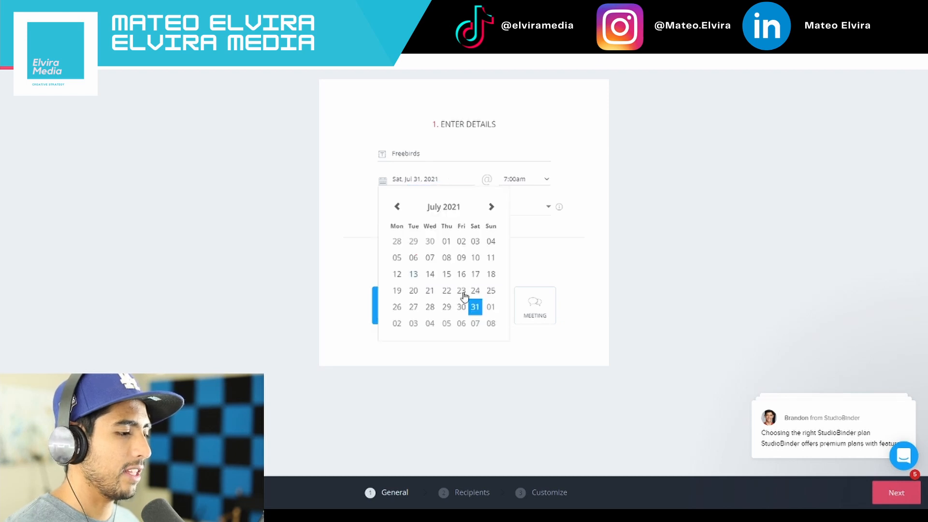
click(461, 307)
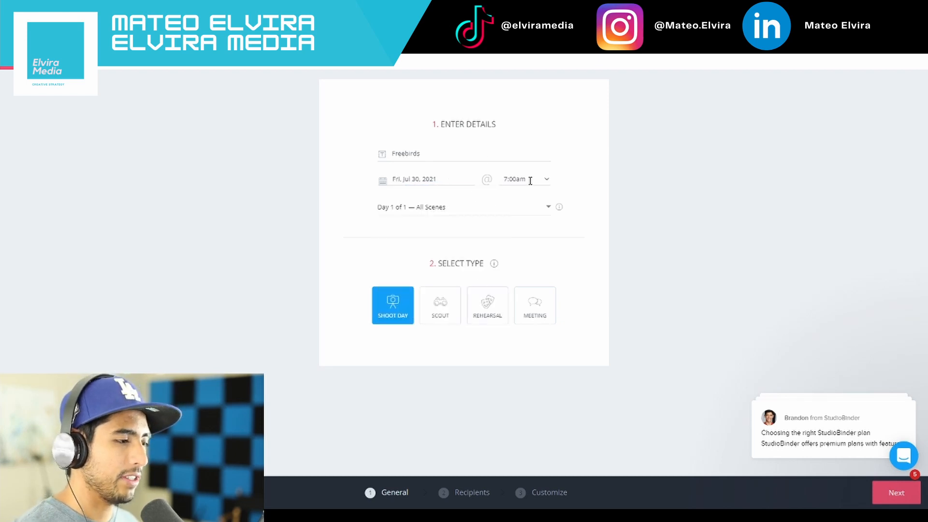
click(468, 212)
click(455, 246)
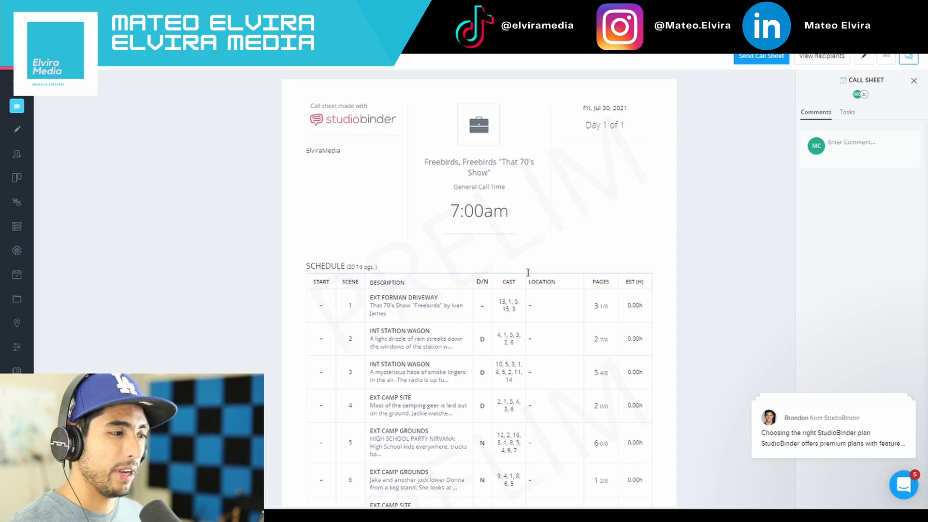
Set the shooting location to Warner Bros. Studios, Burbank, and the parking address to Milt & Edie's Drycleaners & Tailoring Center
scroll(528, 272, down, 1)
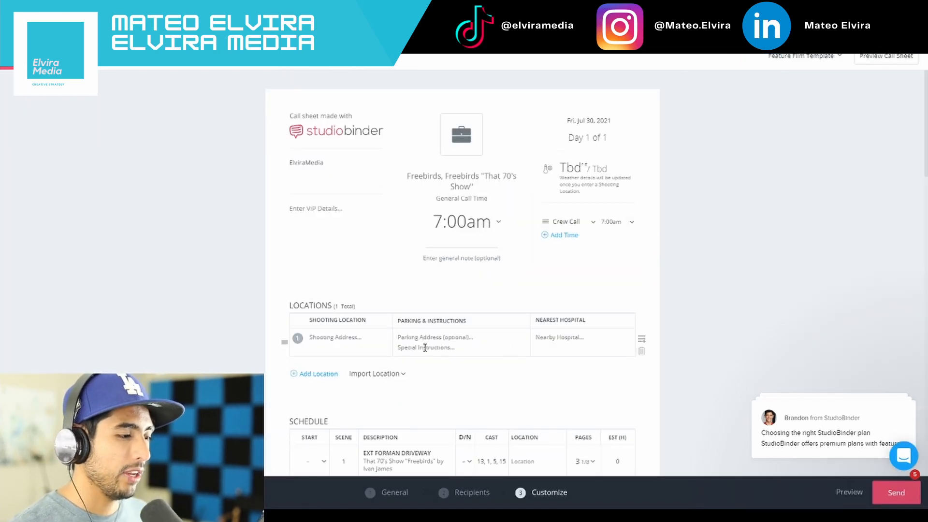
click(368, 340)
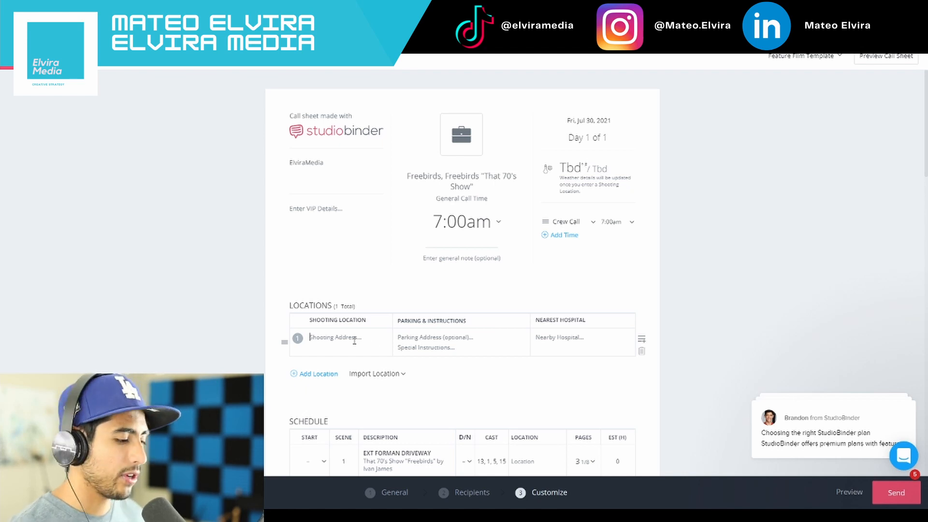
text(Warne)
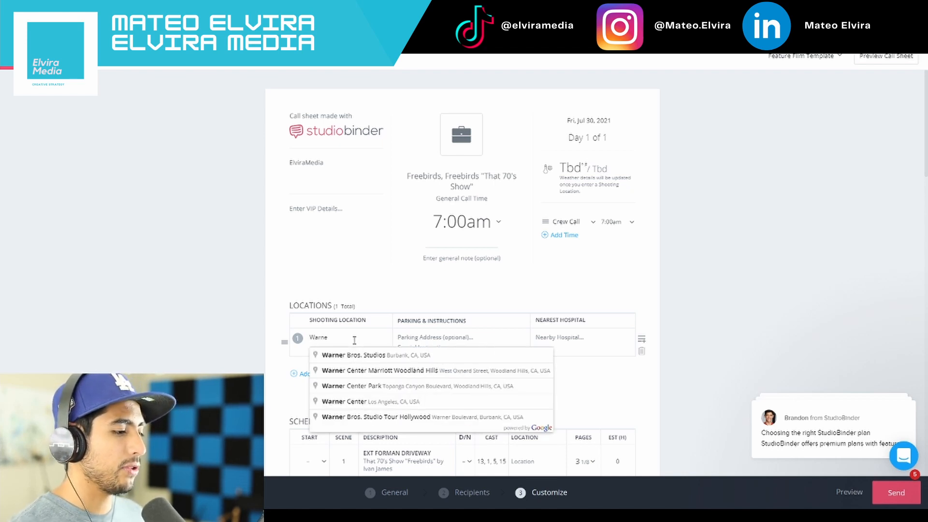
click(378, 355)
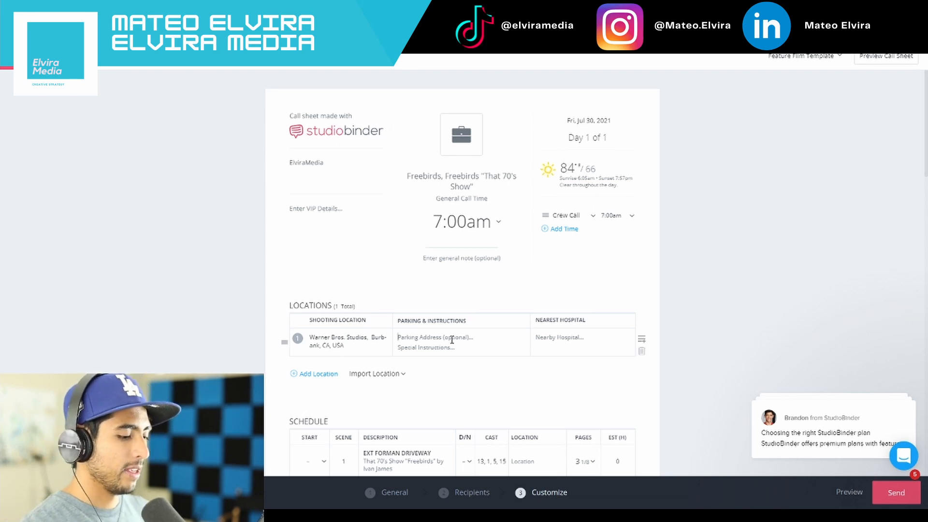
text(Milt and)
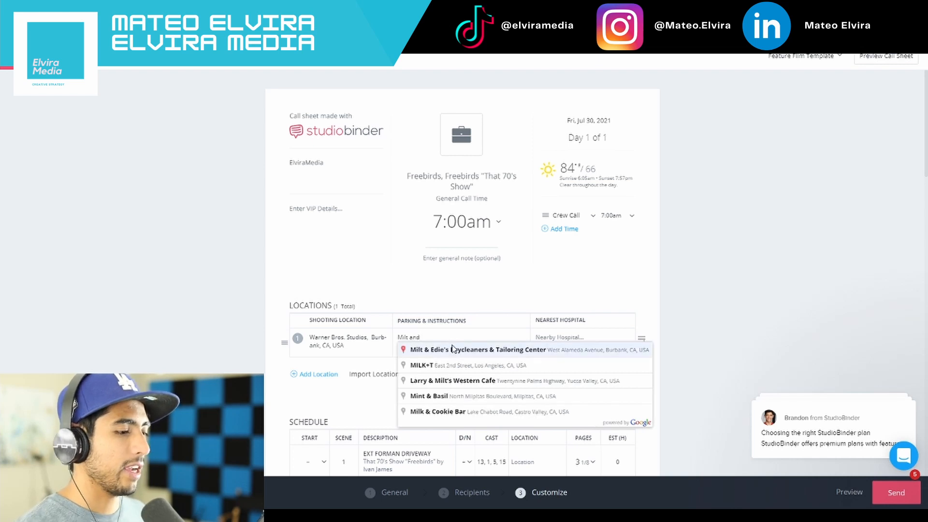
click(453, 349)
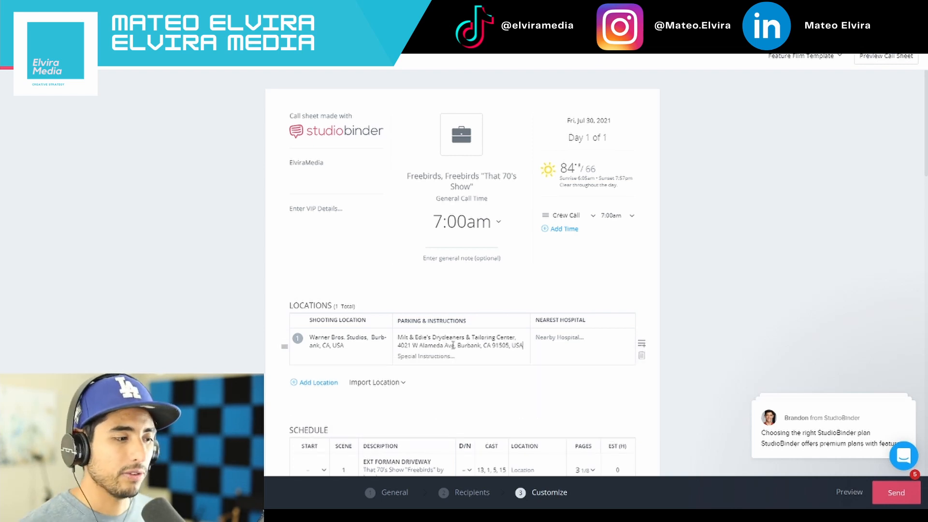
Set the nearest hospital for the shooting location to Providence Saint Joseph Medical Center in Burbank
click(565, 340)
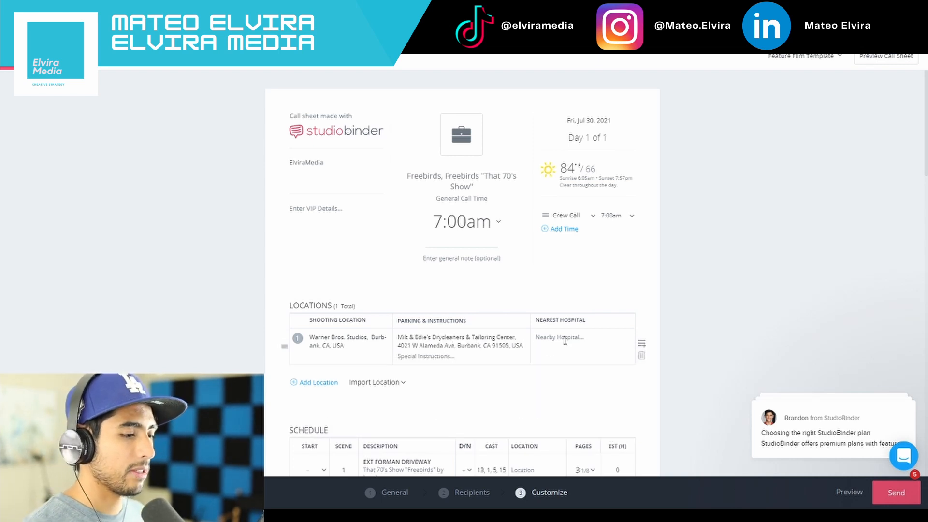
text(Provide)
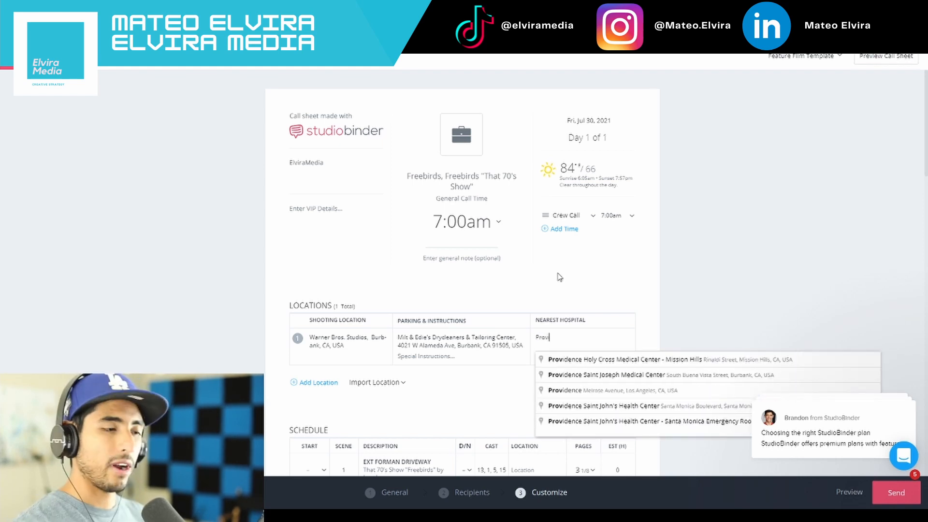
click(648, 375)
Set the start time of scene 1, EXT FORMAN DRIVEWAY, to 7:30am in the schedule
scroll(495, 377, down, 5)
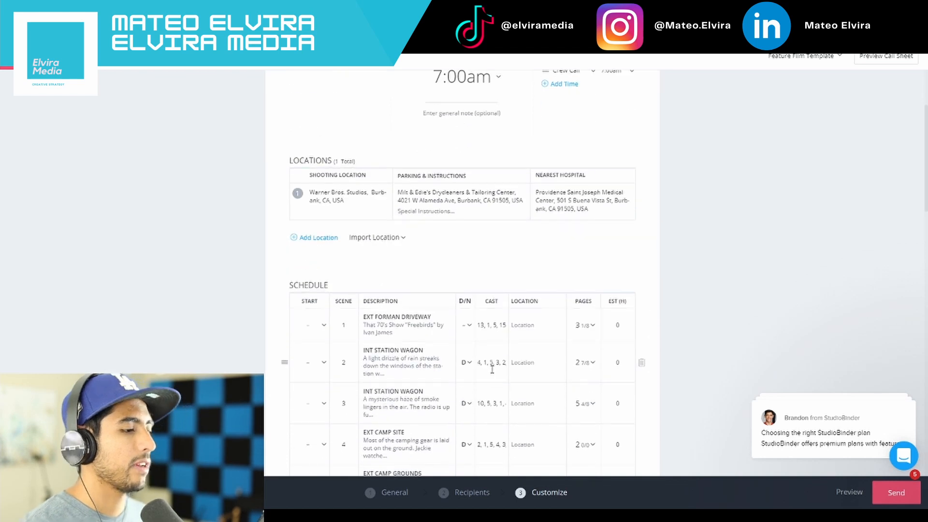
click(323, 227)
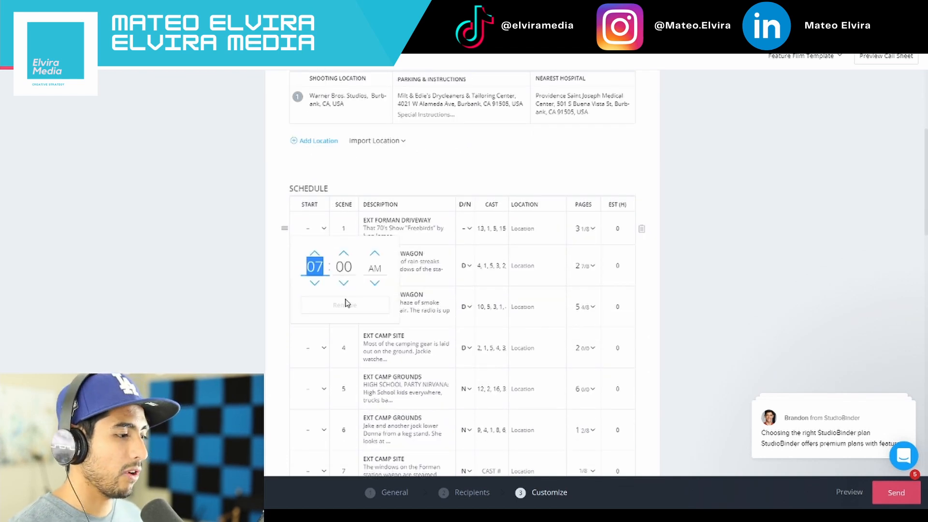
click(344, 254)
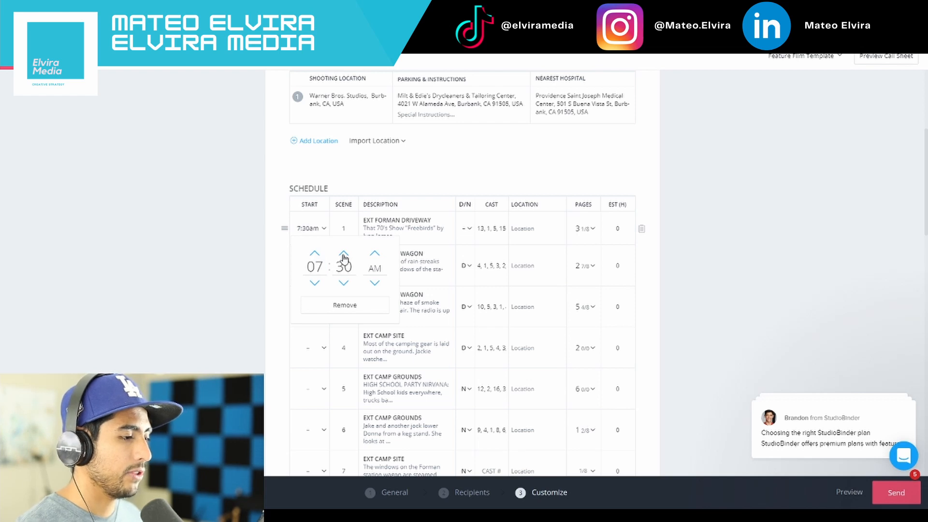
click(254, 296)
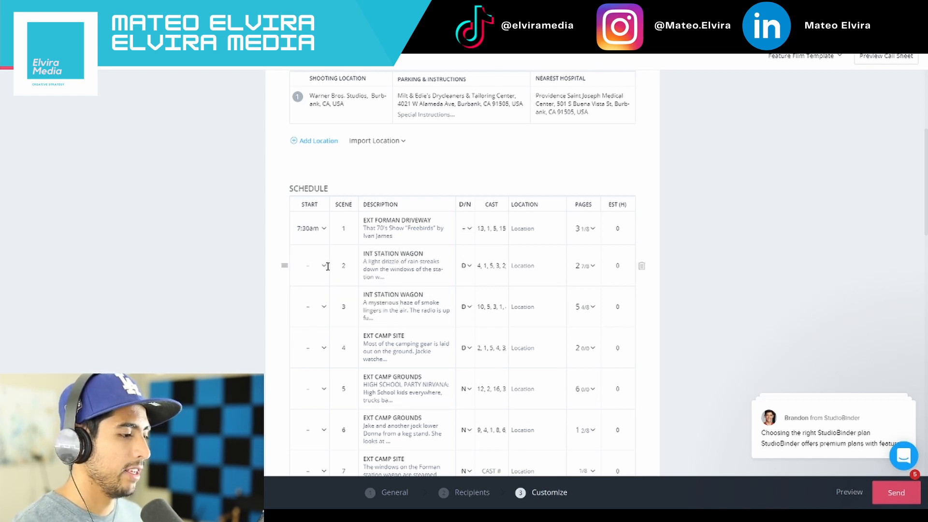
Set the start time of scene 2, INT STATION WAGON, to 10:00am in the schedule
click(328, 266)
click(320, 292)
click(320, 292)
click(320, 292)
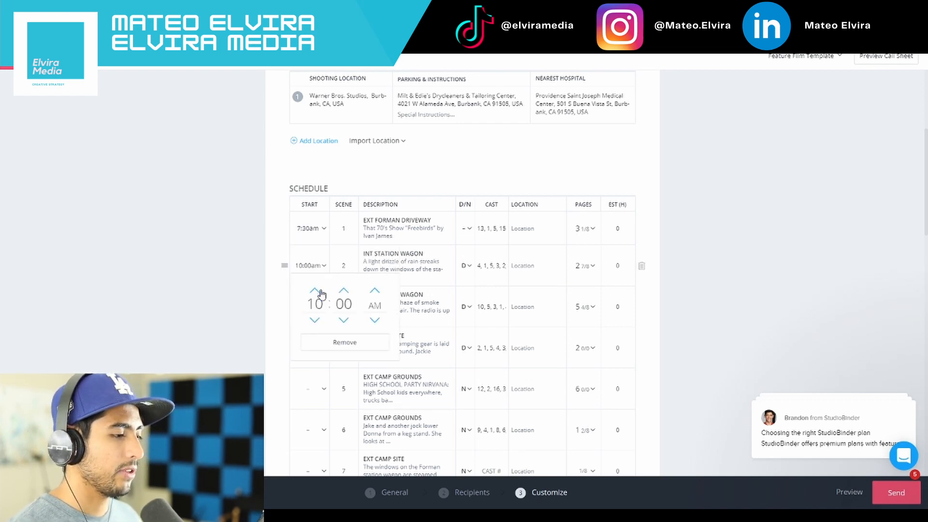
click(245, 364)
Set the start time of scene 3, INT STATION WAGON, to 2:00pm in the schedule
scroll(300, 309, down, 1)
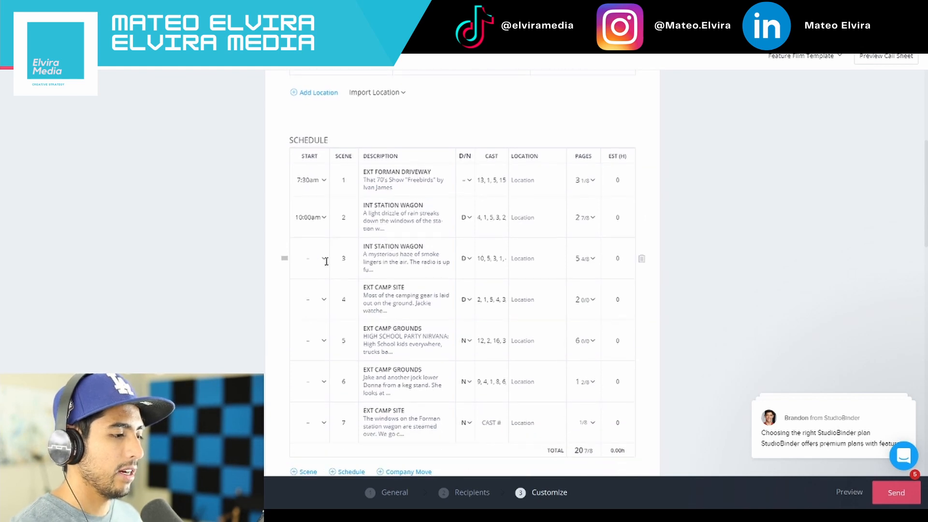
click(326, 261)
click(320, 284)
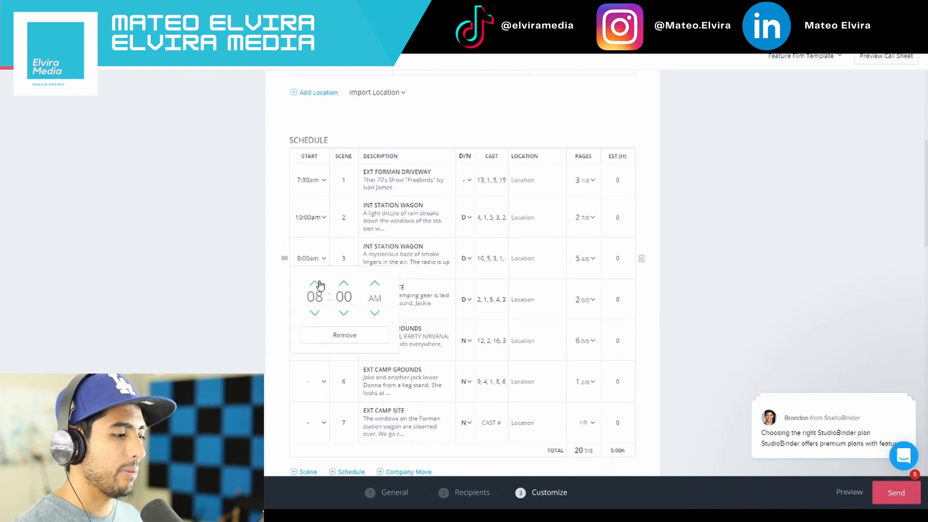
click(320, 285)
click(320, 284)
click(320, 285)
click(320, 284)
click(319, 284)
click(320, 285)
click(261, 279)
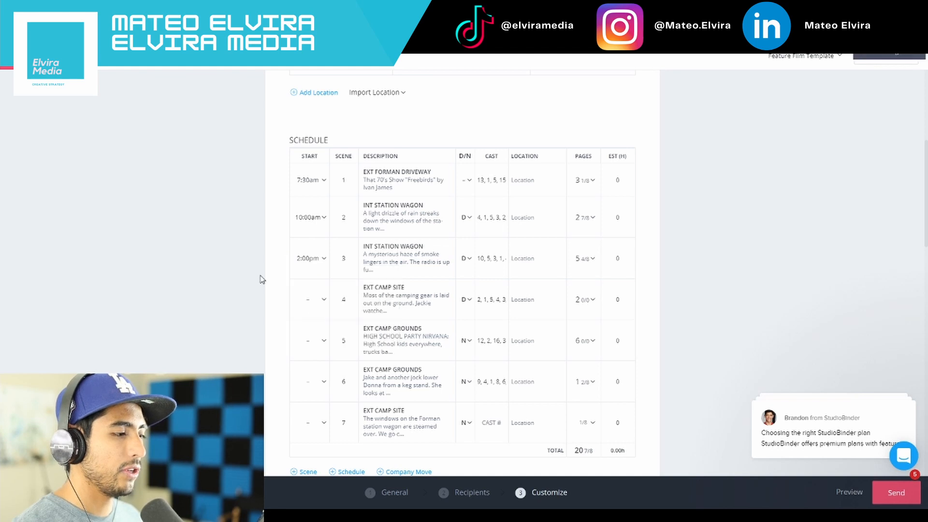
Enter "Sound Stage 2" as the location for scenes 2 and 3 in the schedule
scroll(261, 279, up, 1)
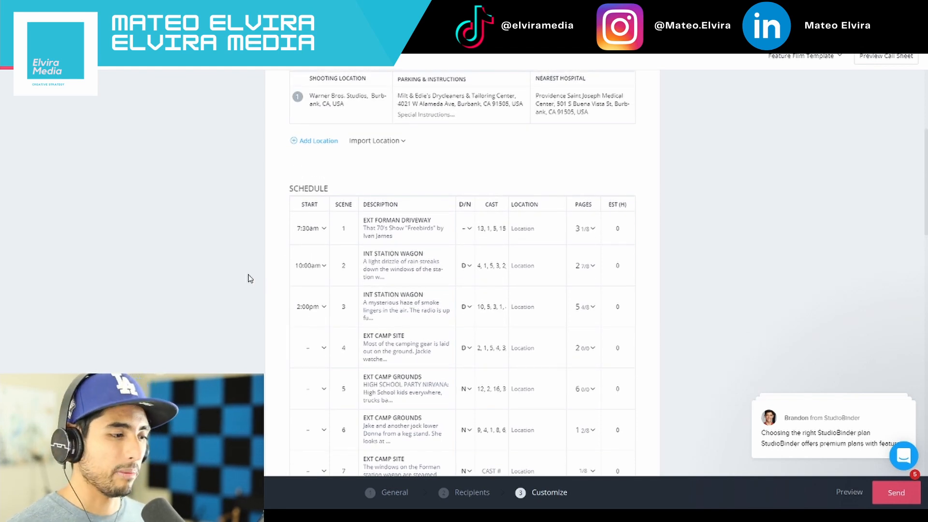
scroll(296, 216, up, 2)
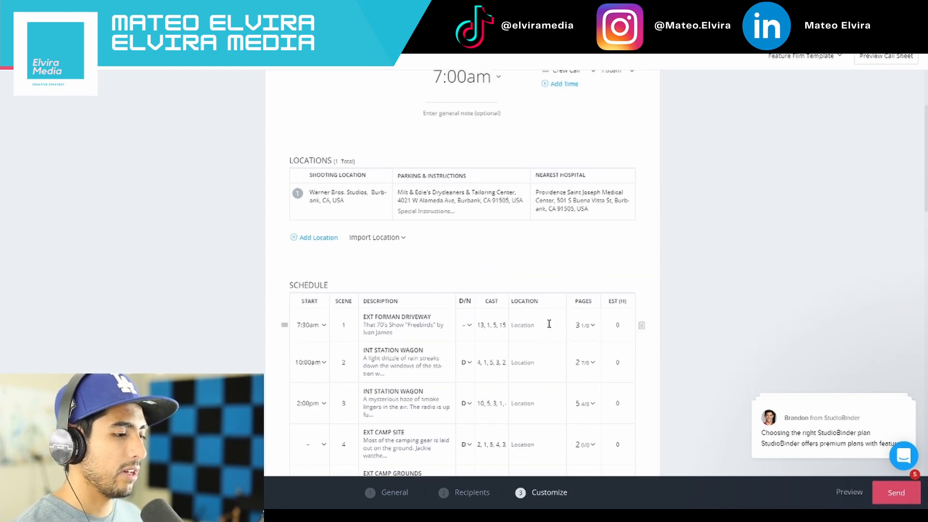
scroll(549, 324, down, 4)
click(526, 176)
text(Sound Stage 2)
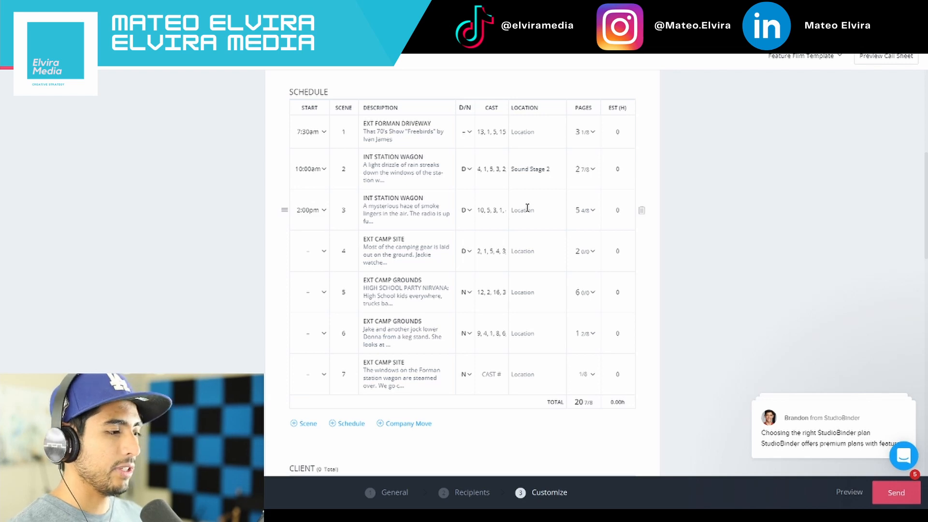
text(Sound Stage 2)
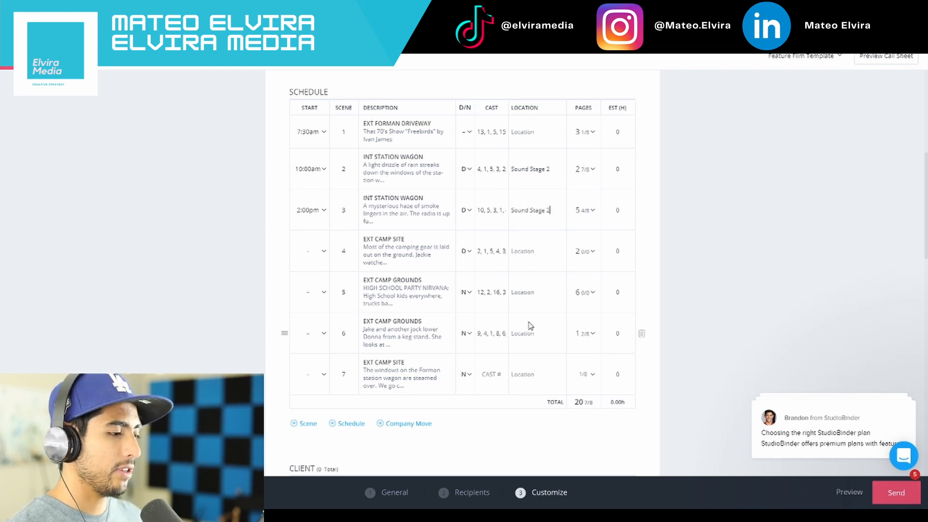
Enter "Sound Stafe 4" as the location for scene 1 in the schedule
click(524, 131)
text(Sound Sta)
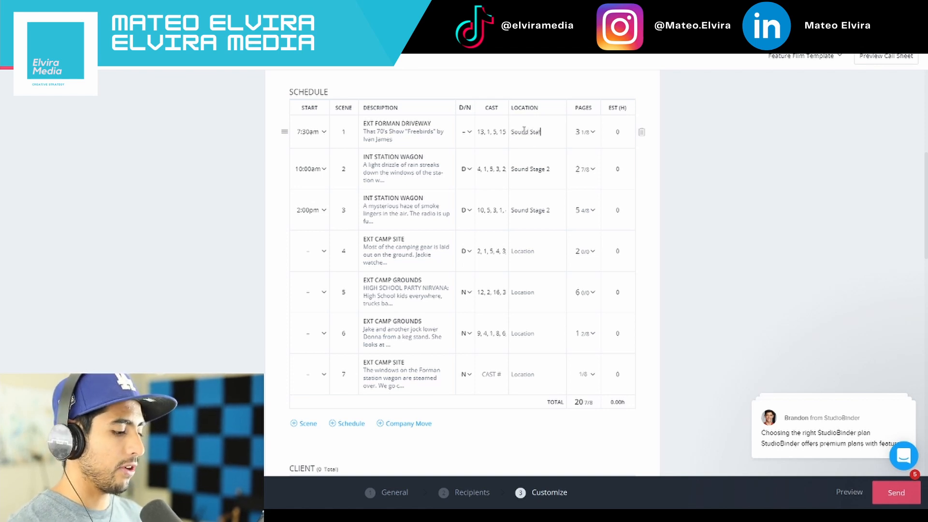
text(fe 4)
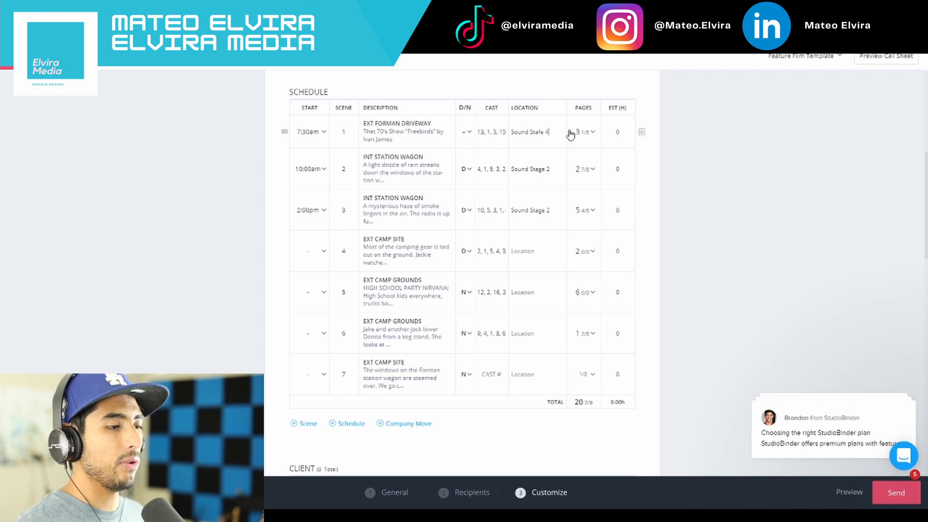
scroll(554, 265, down, 5)
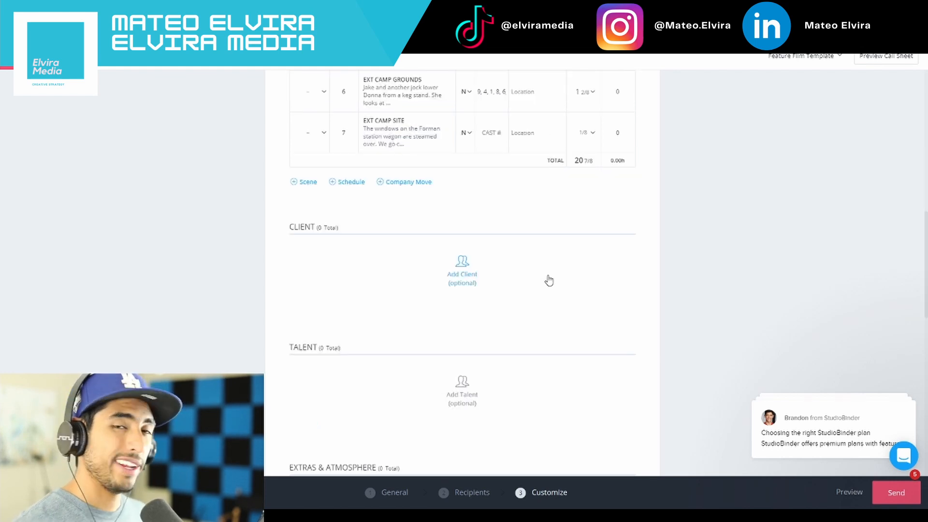
scroll(539, 280, down, 1)
scroll(441, 271, down, 2)
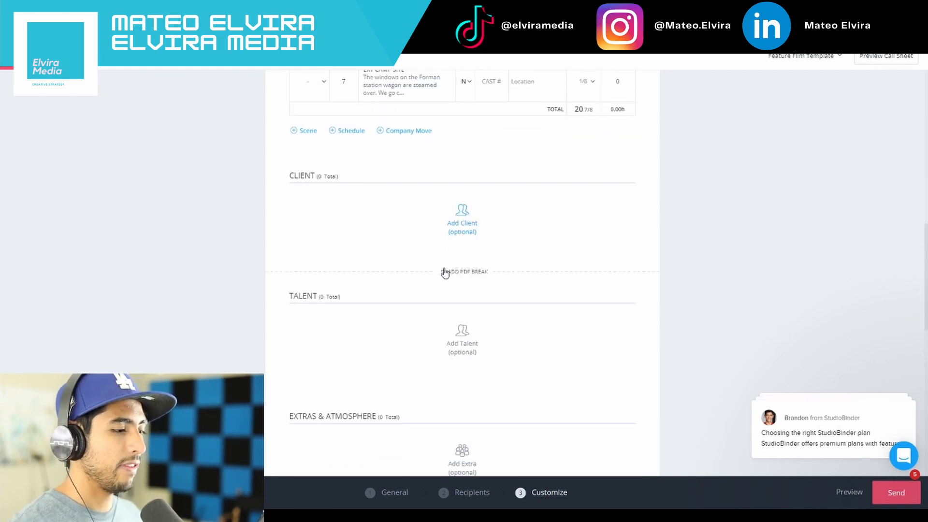
click(464, 253)
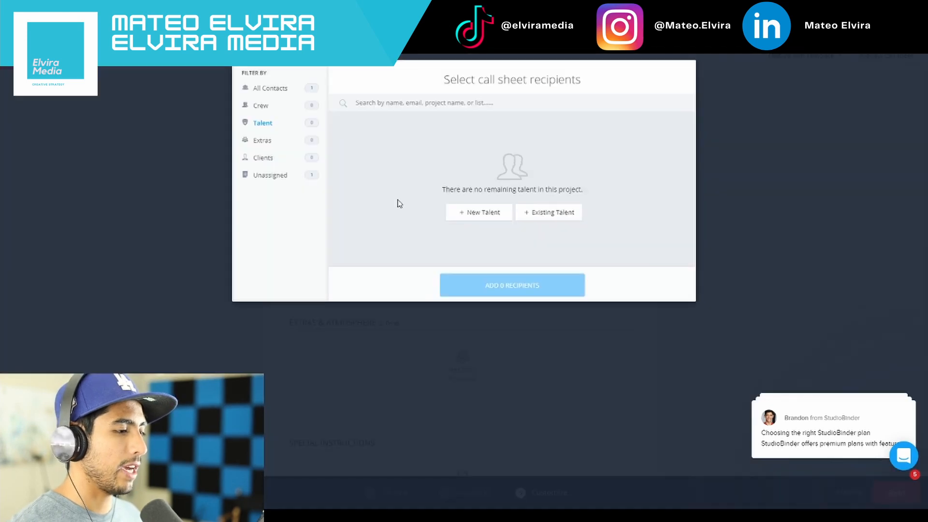
click(474, 211)
click(581, 188)
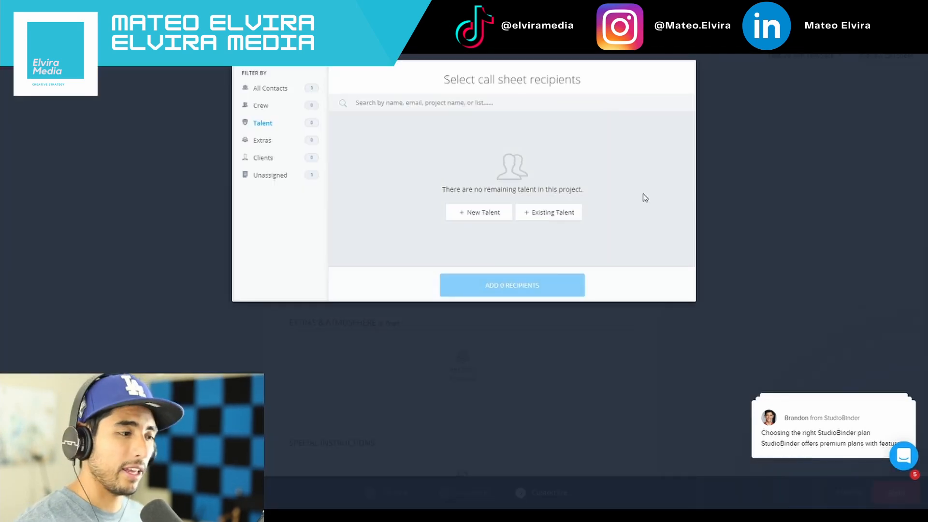
click(722, 242)
Add a new crew contact with full name and e-mail to the call sheet as Location Manager
scroll(617, 273, up, 15)
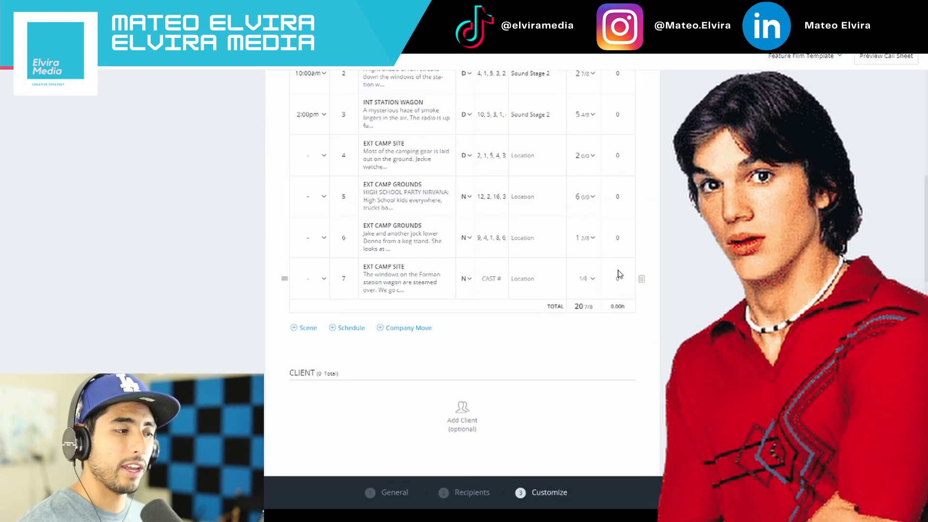
scroll(607, 276, down, 6)
scroll(605, 271, down, 10)
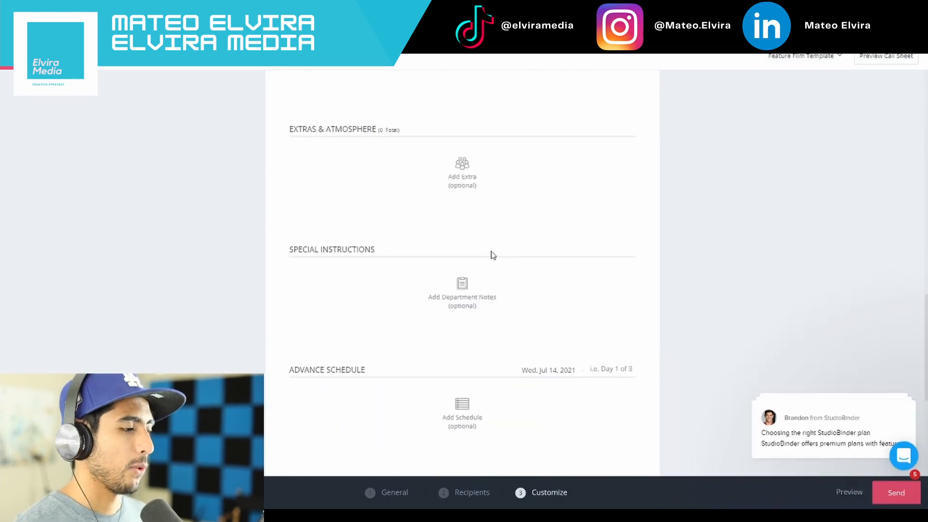
scroll(452, 203, down, 1)
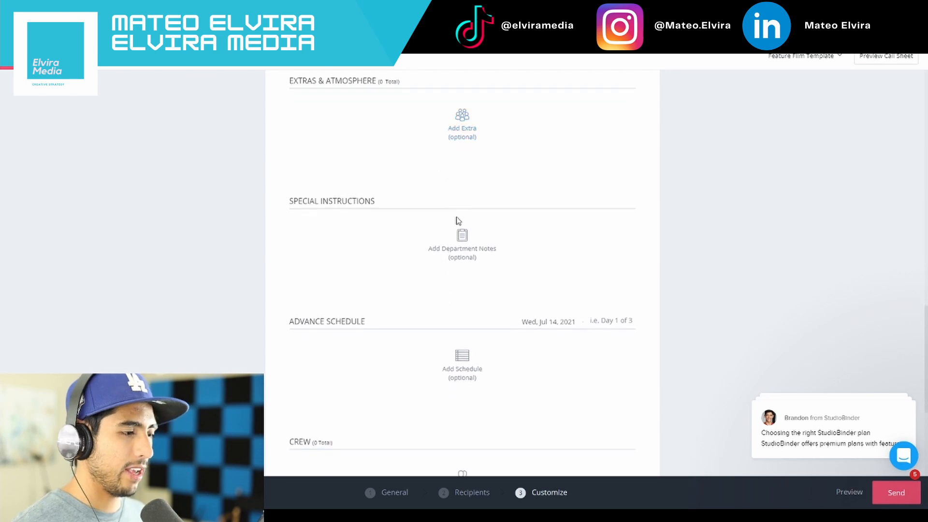
scroll(458, 252, down, 3)
scroll(458, 252, down, 1)
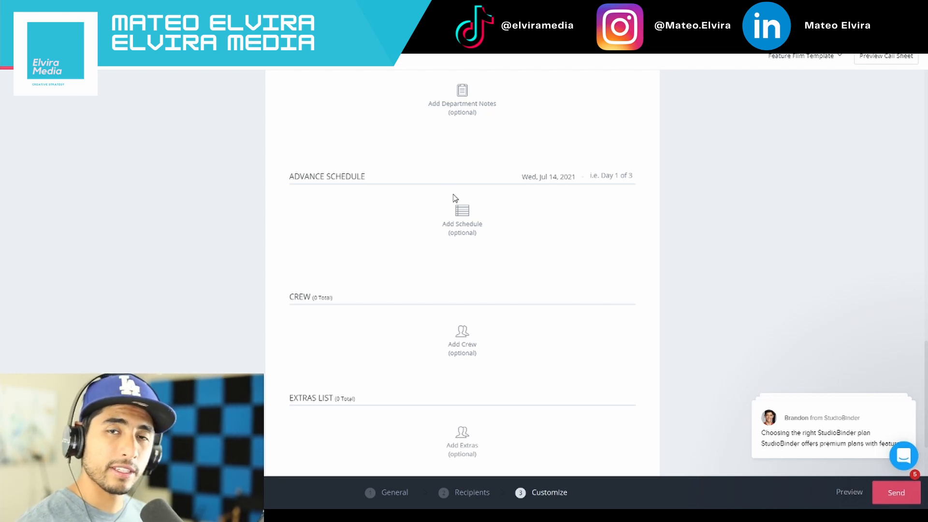
scroll(454, 198, down, 3)
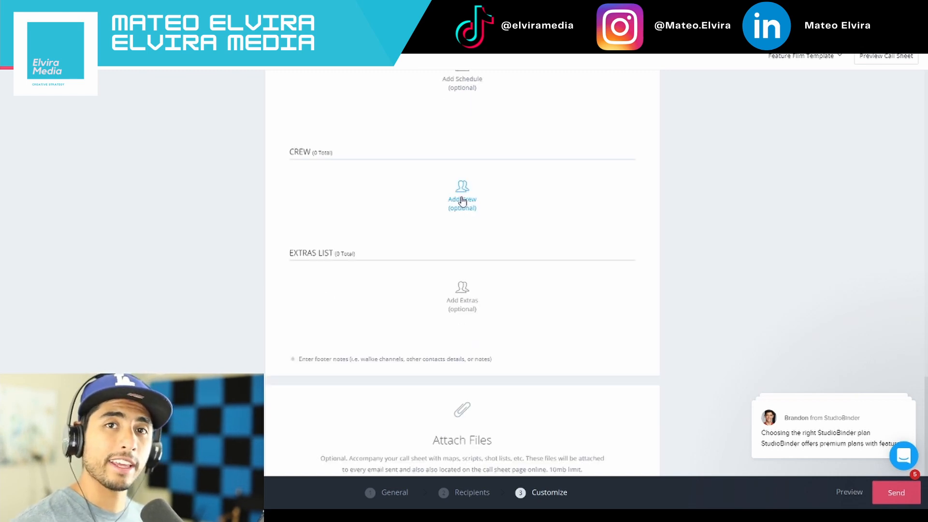
click(461, 202)
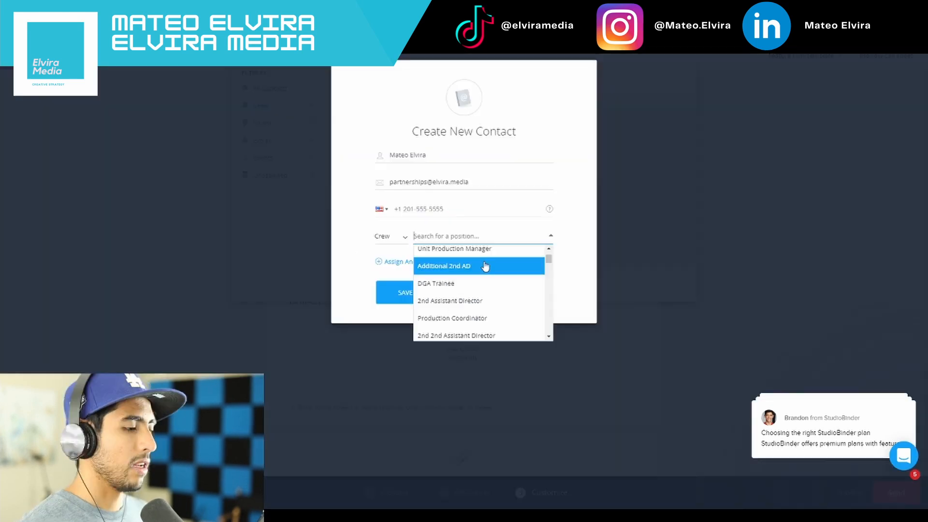
text(Location)
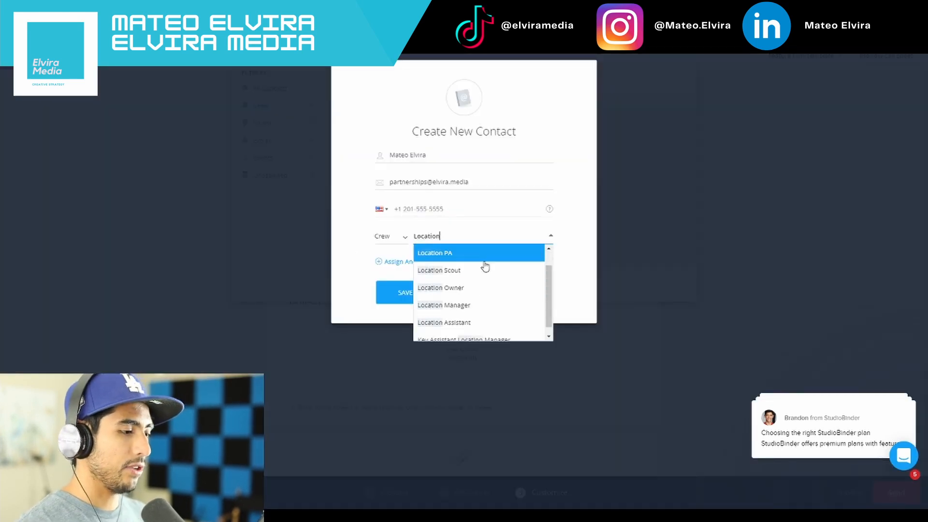
click(476, 325)
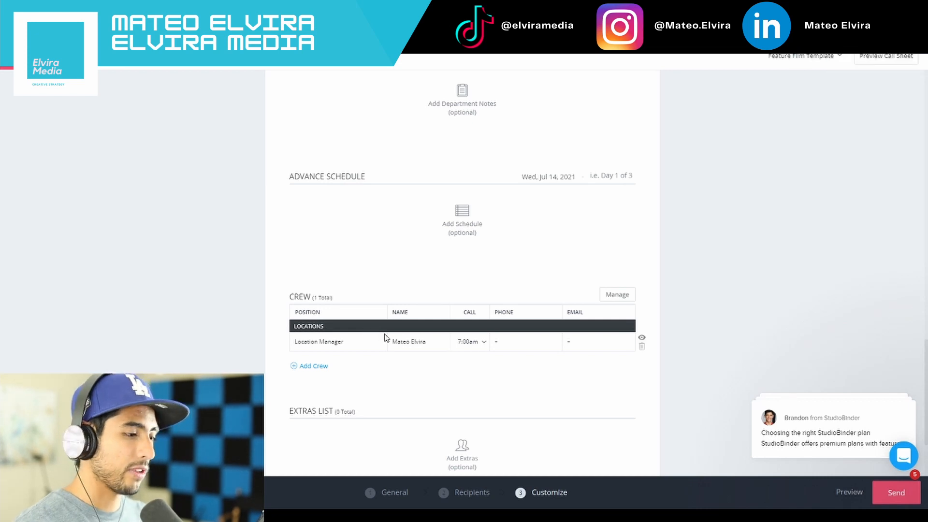
Set the Location Manager's call time in the crew list to 6:00am
scroll(386, 337, up, 5)
scroll(386, 338, down, 6)
click(471, 294)
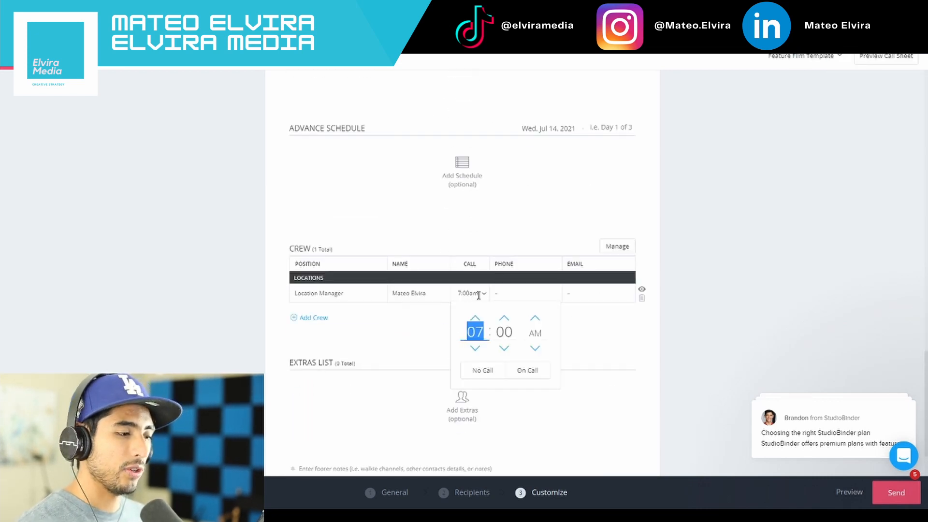
click(475, 349)
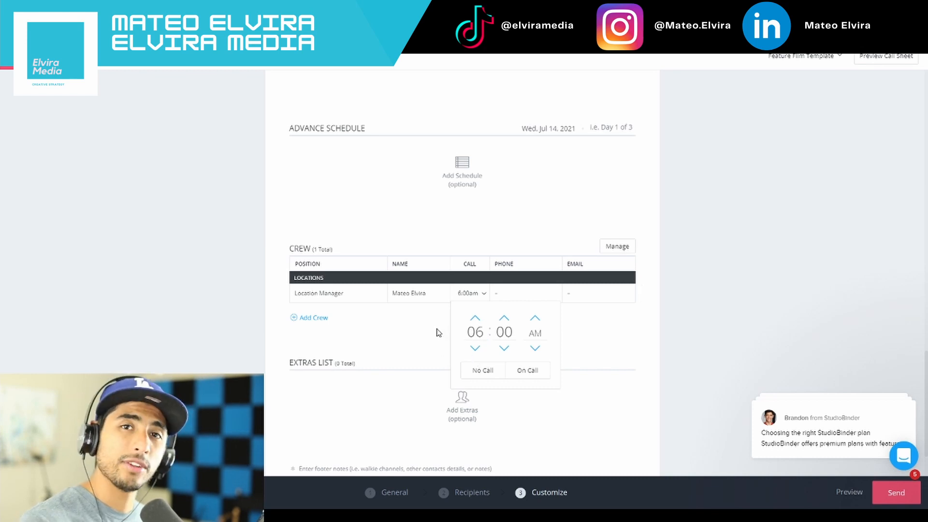
click(412, 352)
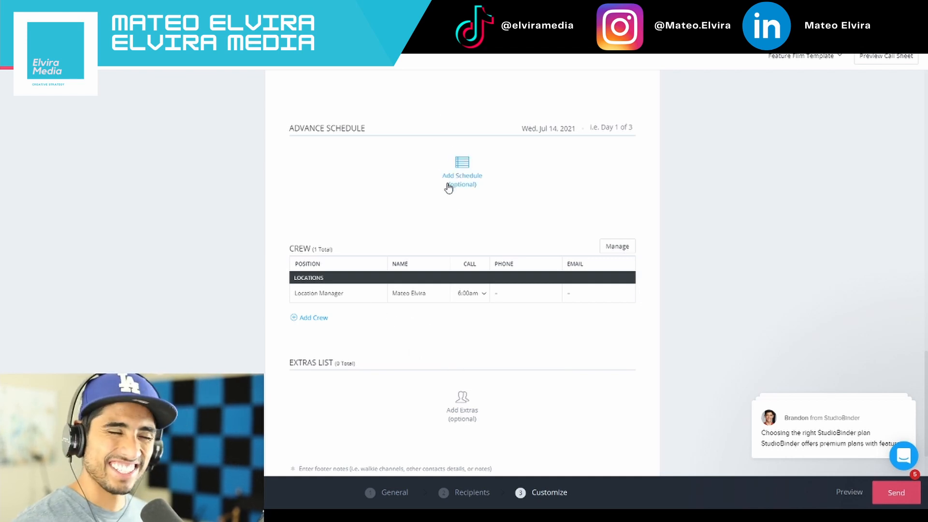
scroll(449, 189, up, 10)
scroll(472, 202, up, 3)
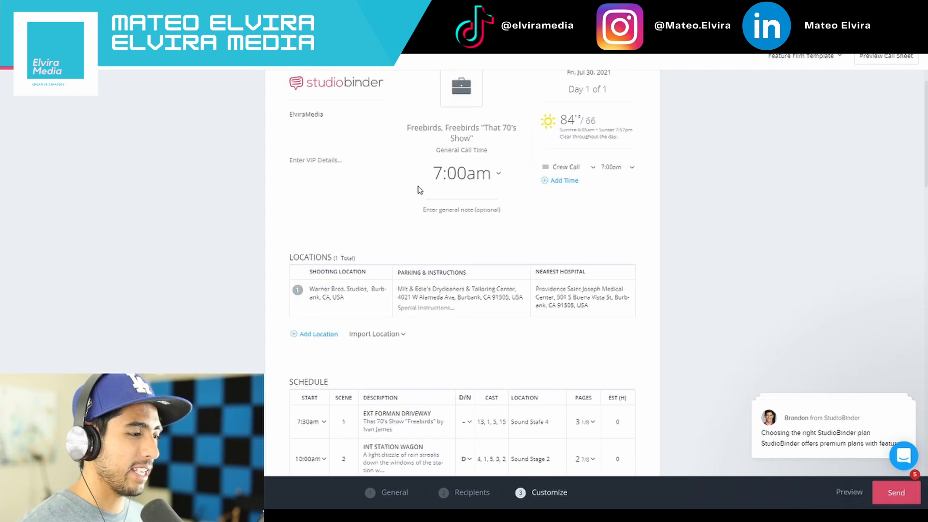